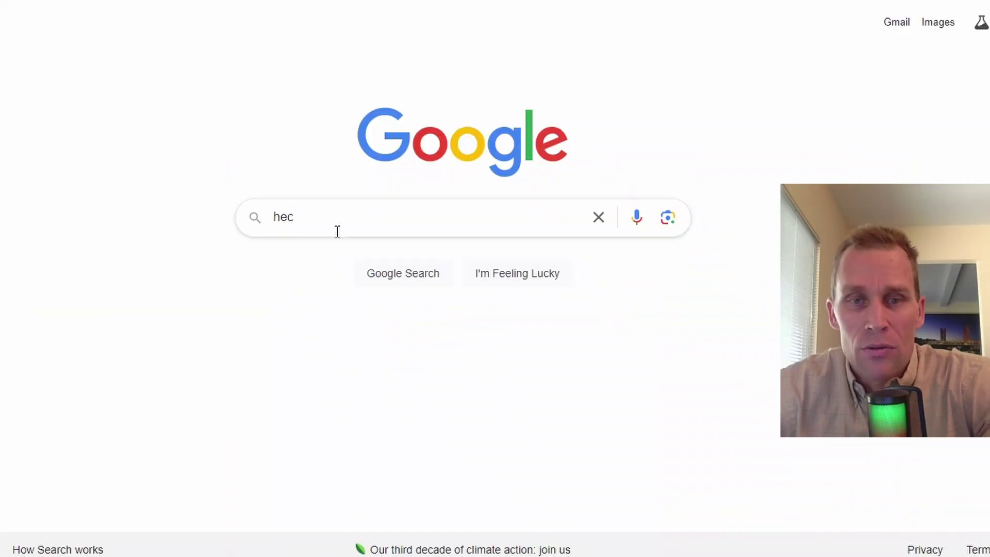
Search Google for 'hec hms' and open the 'HEC-HMS - Hydrologic Engineering Center - Army.mil' result.
click(337, 219)
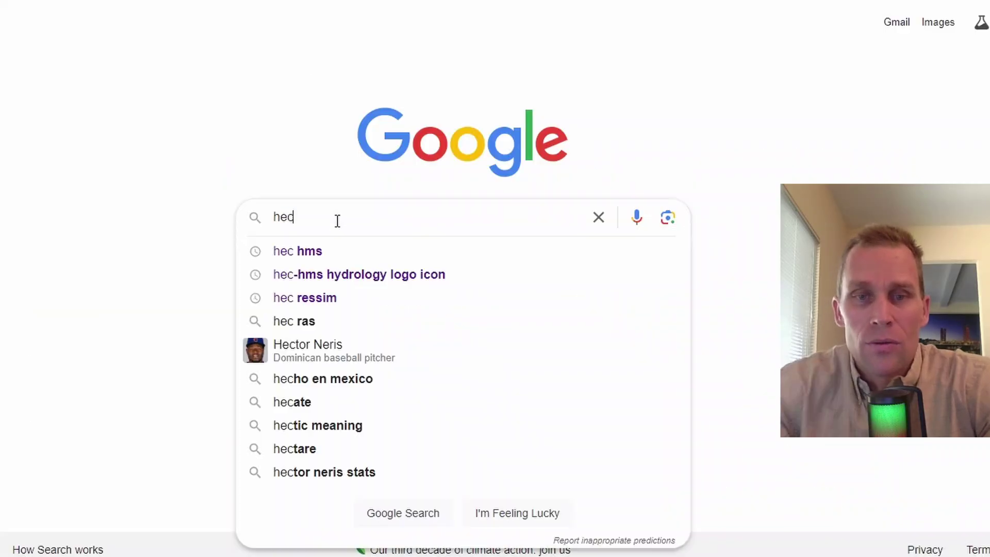
text(h)
text(ms)
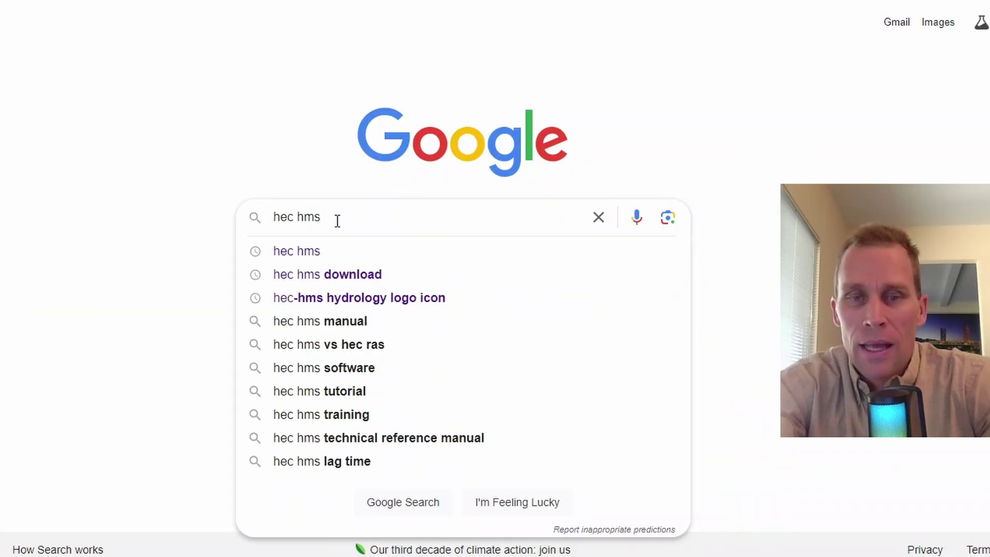
key(Return)
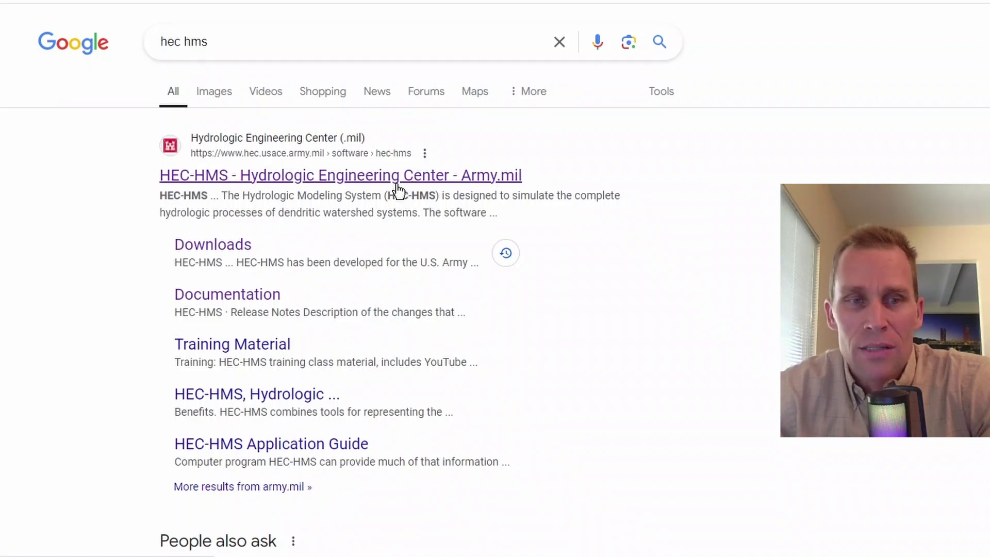
click(299, 177)
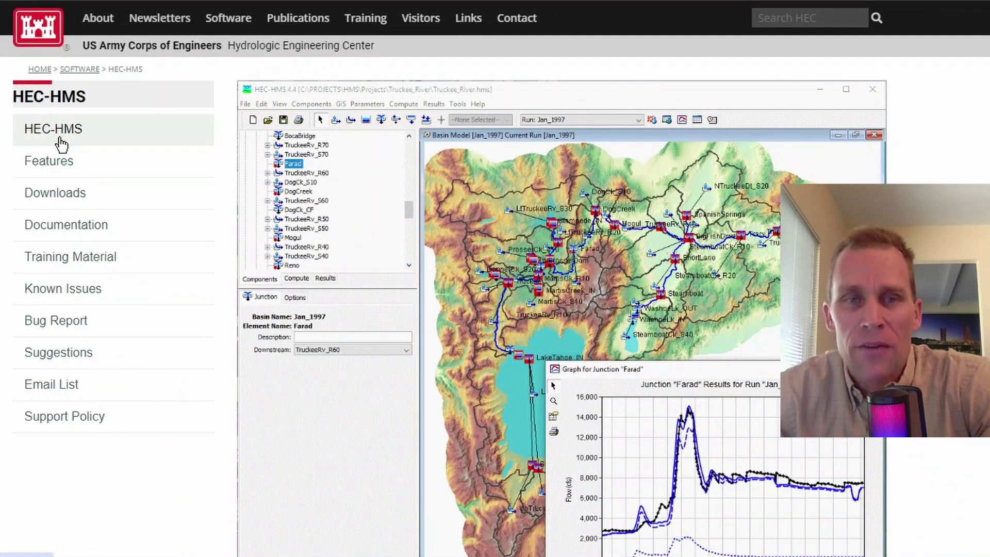
Go to the Downloads page and expand, then collapse, the Archived Versions list.
click(64, 199)
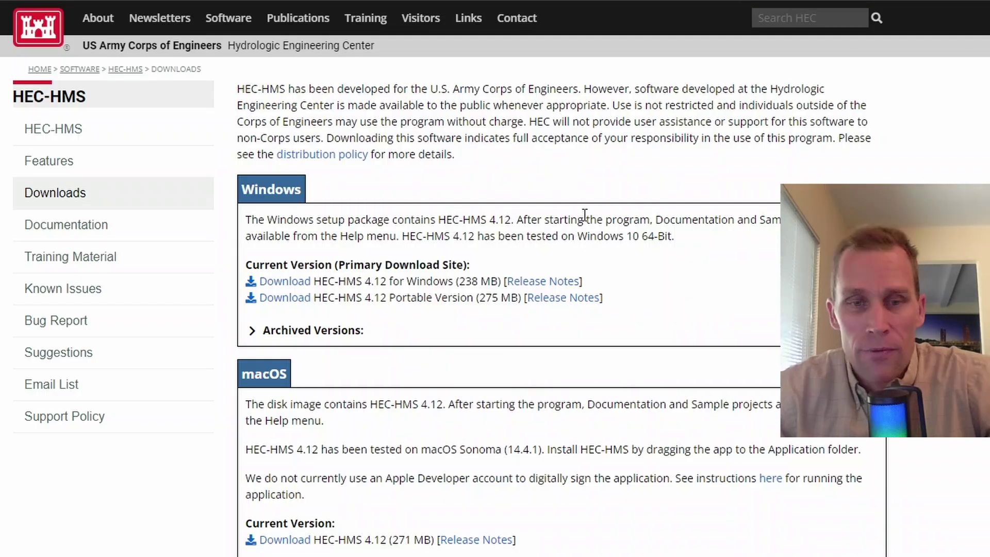
click(252, 331)
scroll(256, 338, down, 2)
scroll(256, 338, up, 2)
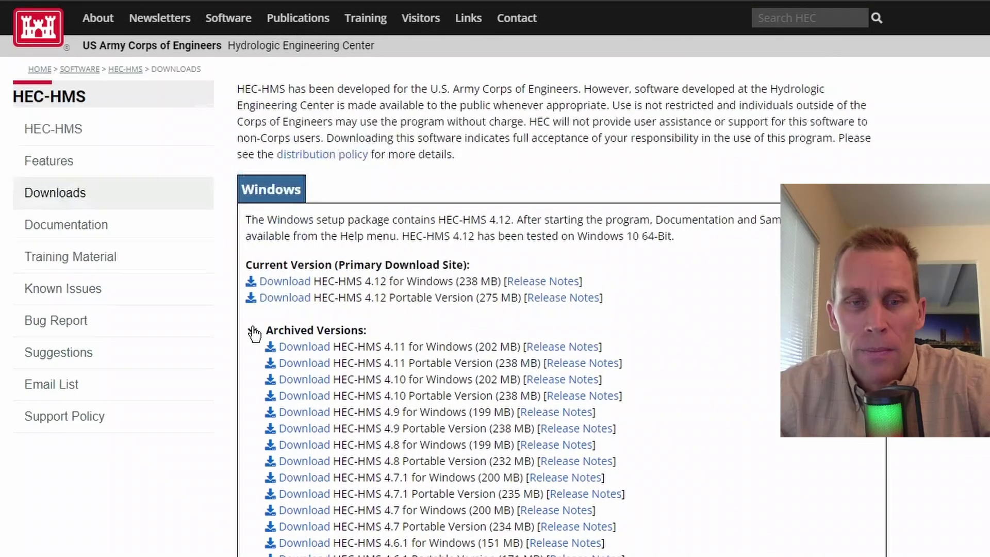
click(254, 333)
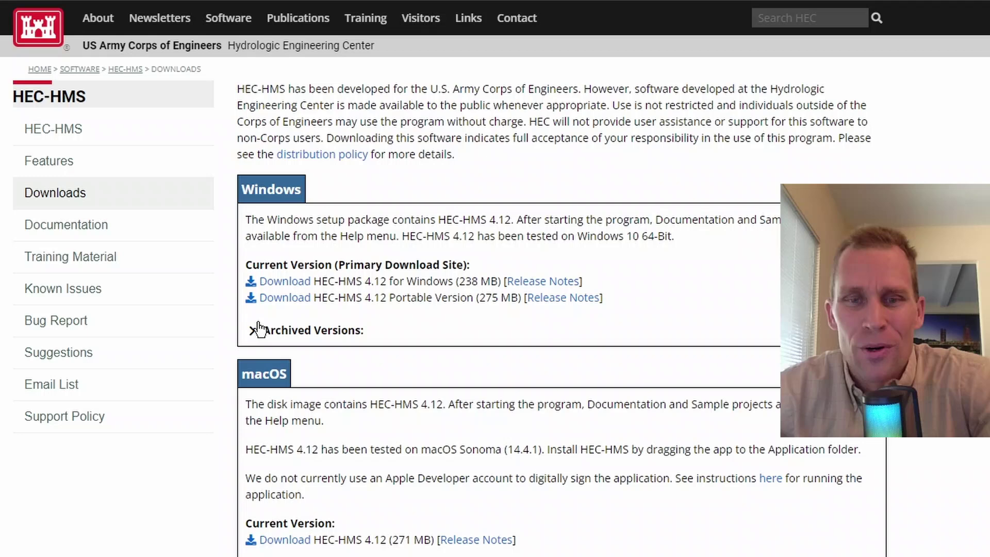
Look over the macOS and Linux download sections, then return to the top.
click(263, 299)
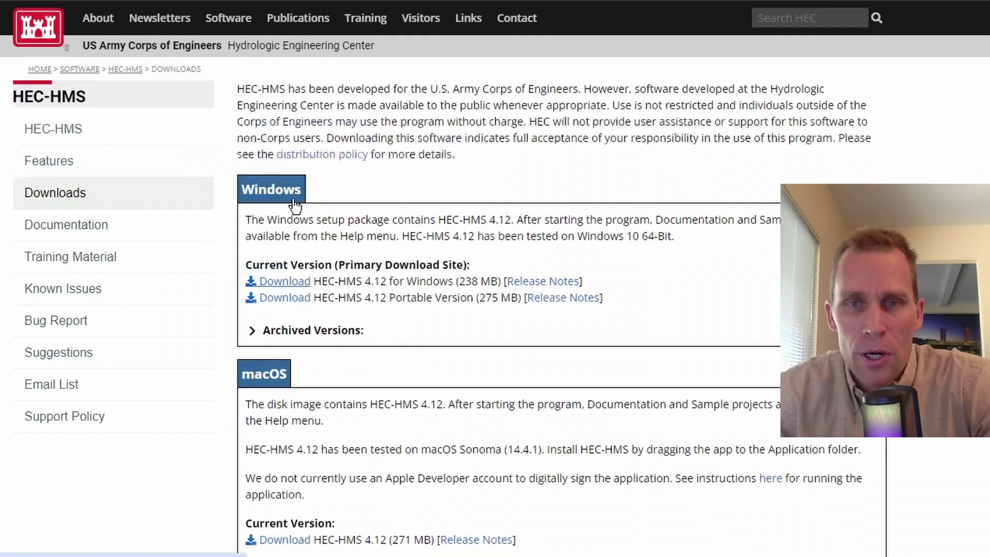
scroll(268, 206, down, 5)
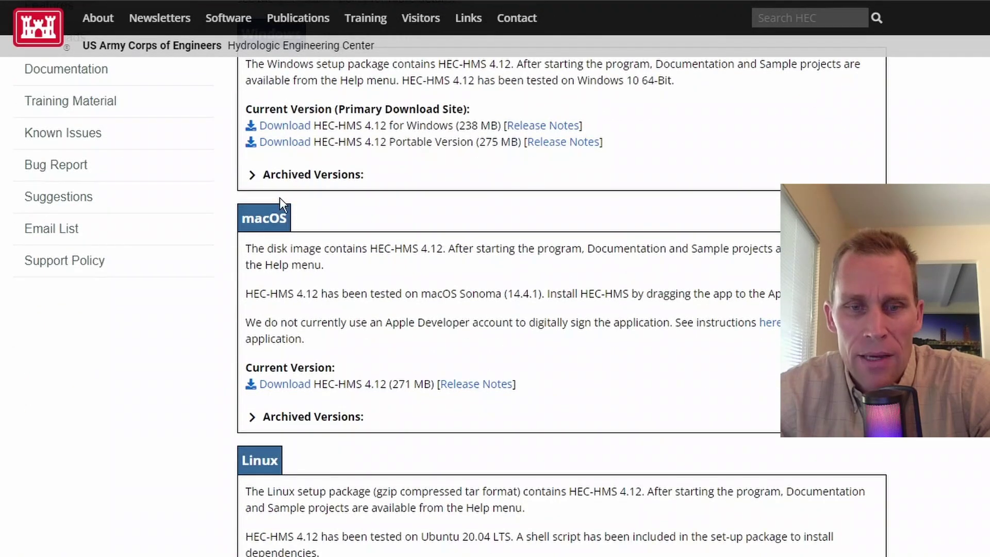
scroll(258, 361, up, 5)
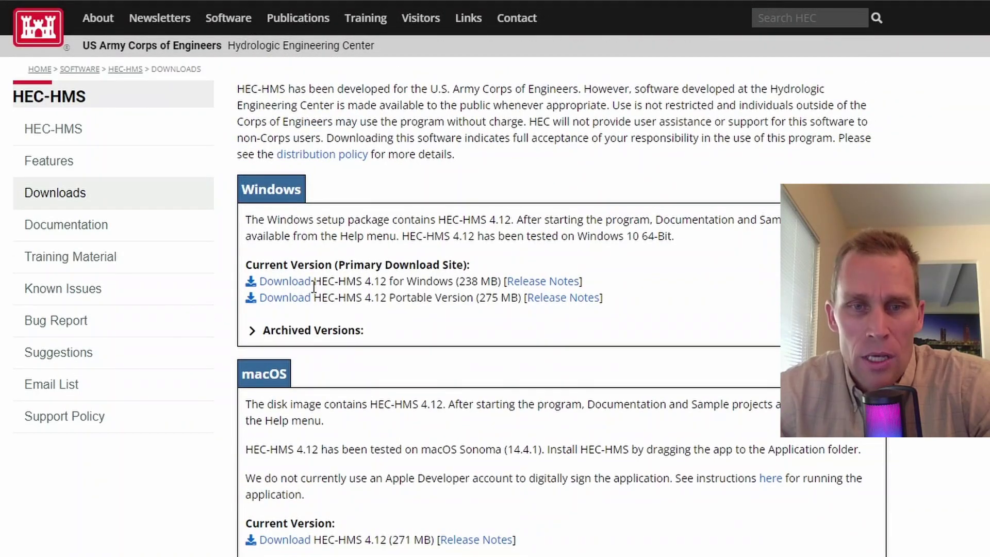
Download the HEC-HMS 4.12 for Windows (238 MB) installer.
click(287, 283)
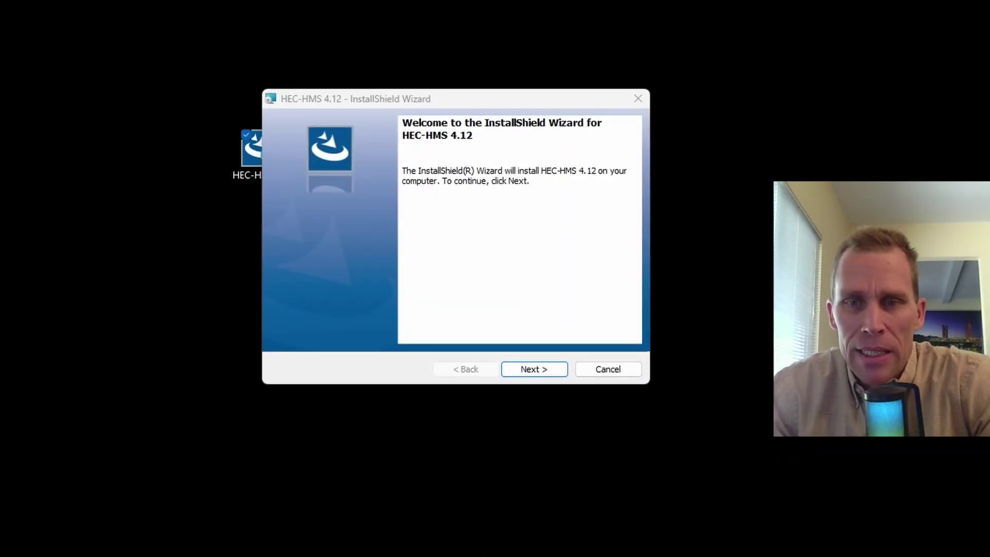
Accept the HEC-HMS license terms and keep the default installation folder.
click(535, 369)
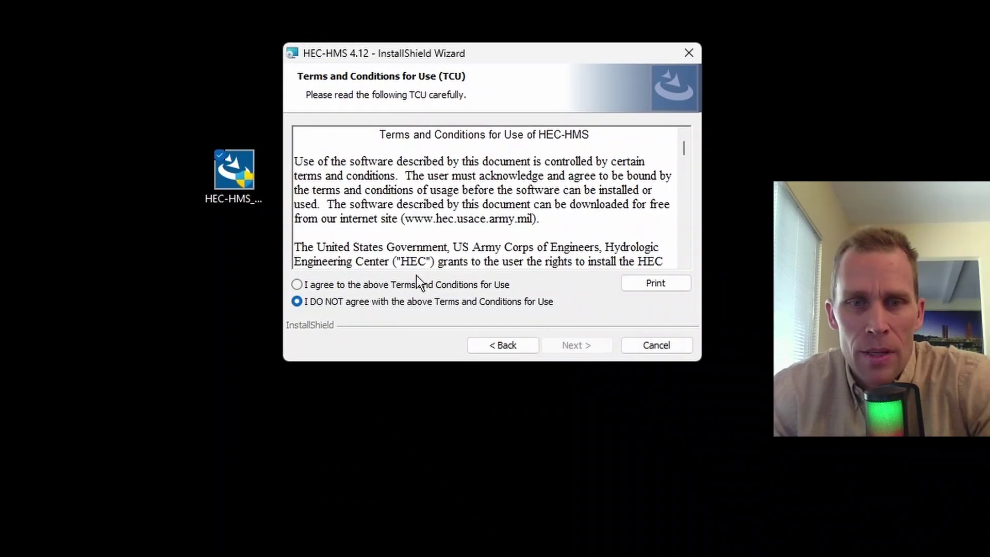
scroll(330, 258, down, 15)
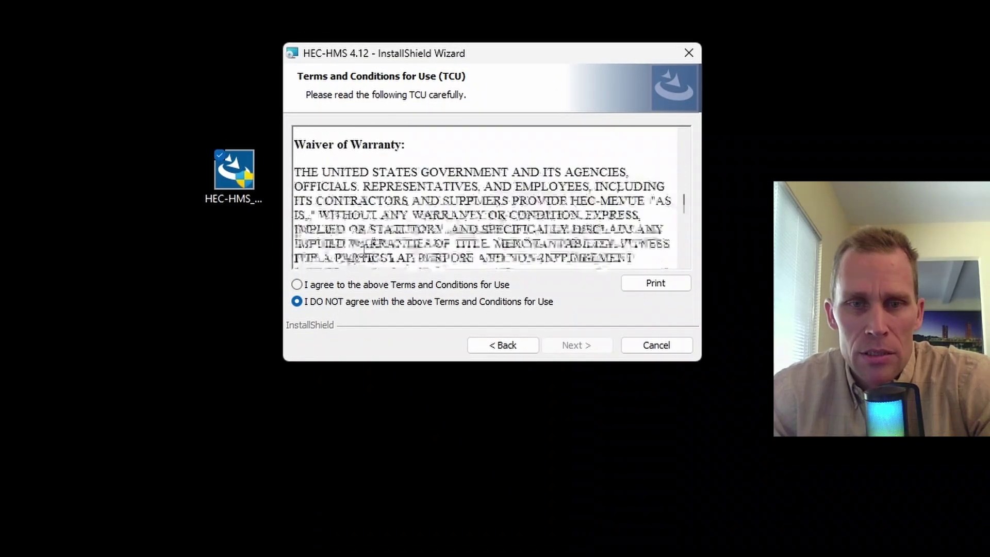
click(298, 286)
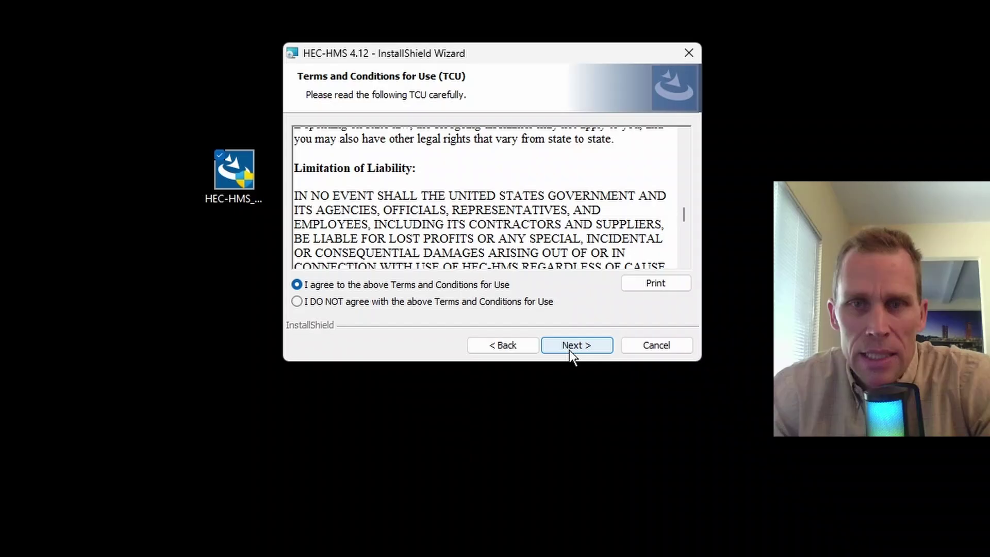
click(571, 346)
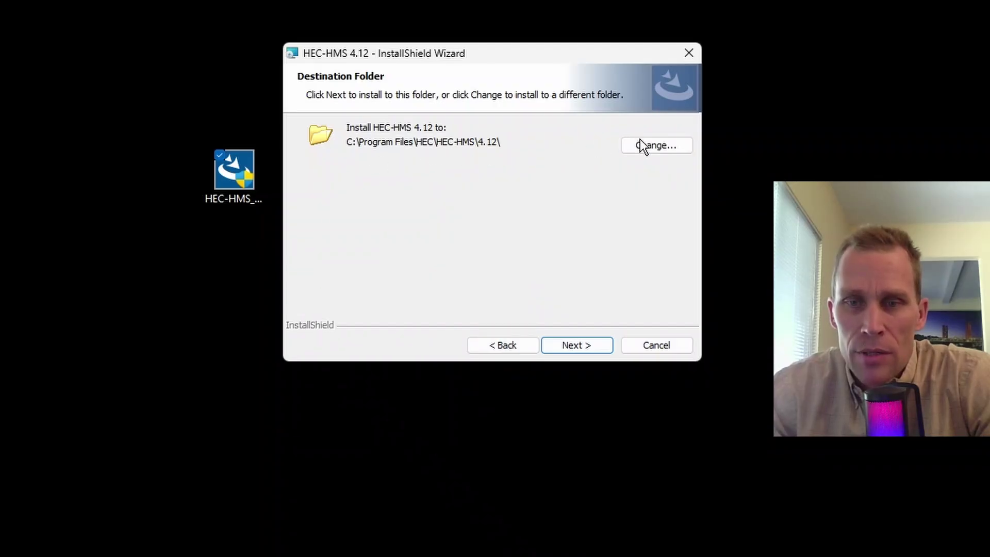
click(573, 346)
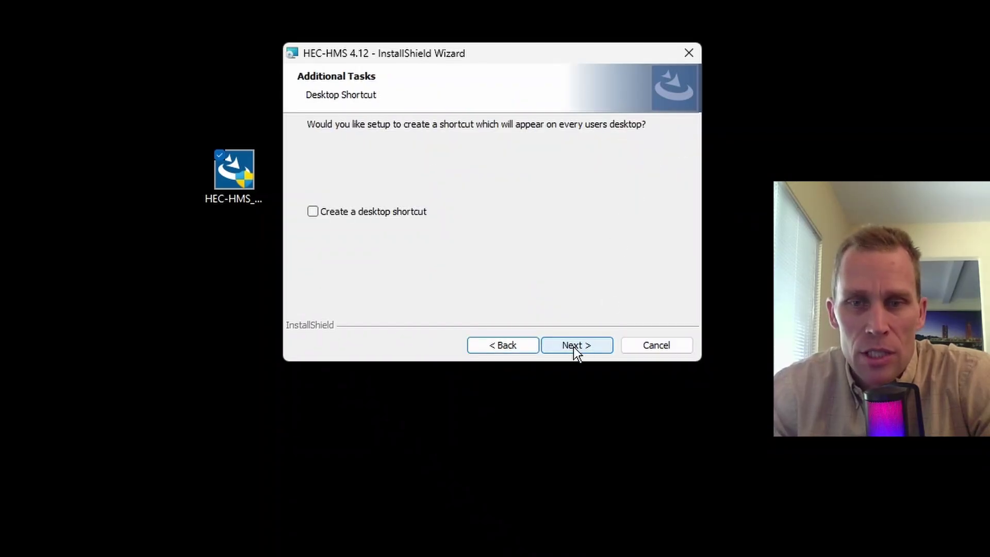
Enable 'Create a desktop shortcut', install HEC-HMS 4.12, and finish the wizard.
click(313, 211)
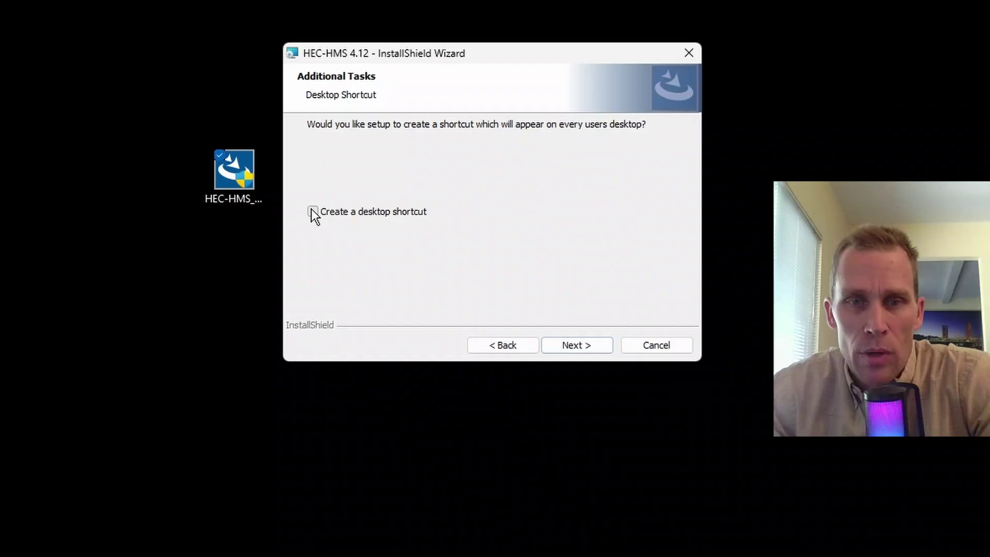
click(572, 345)
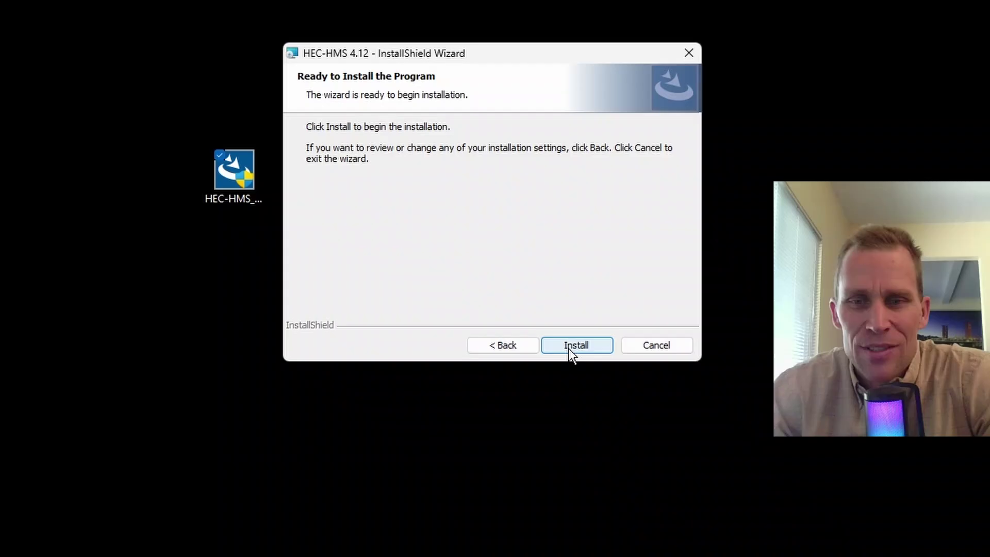
click(568, 348)
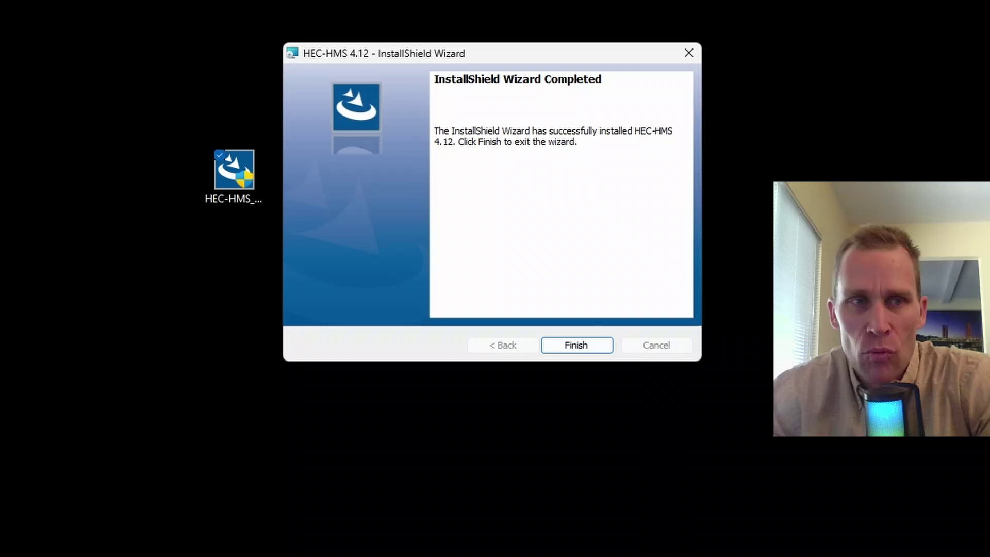
drag(19, 12, 219, 68)
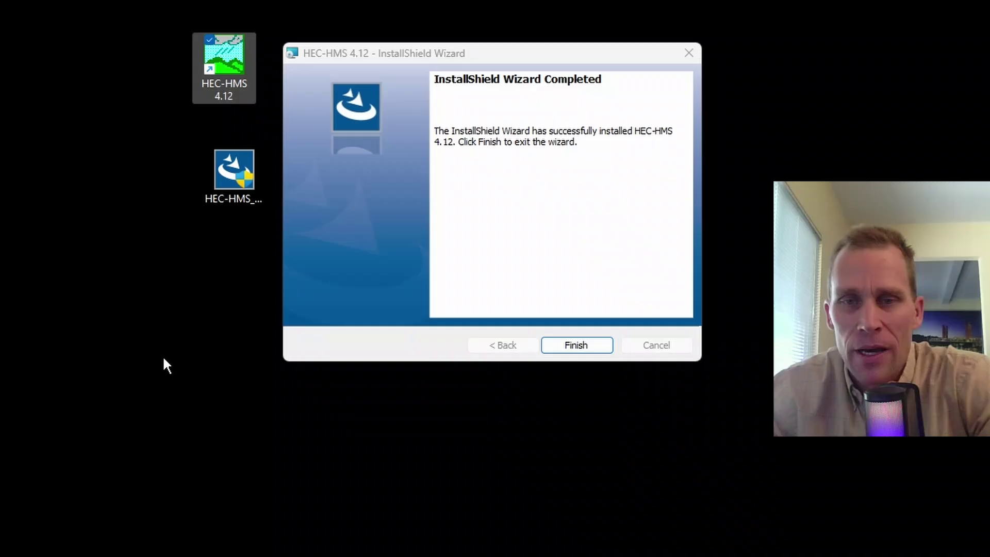
click(568, 346)
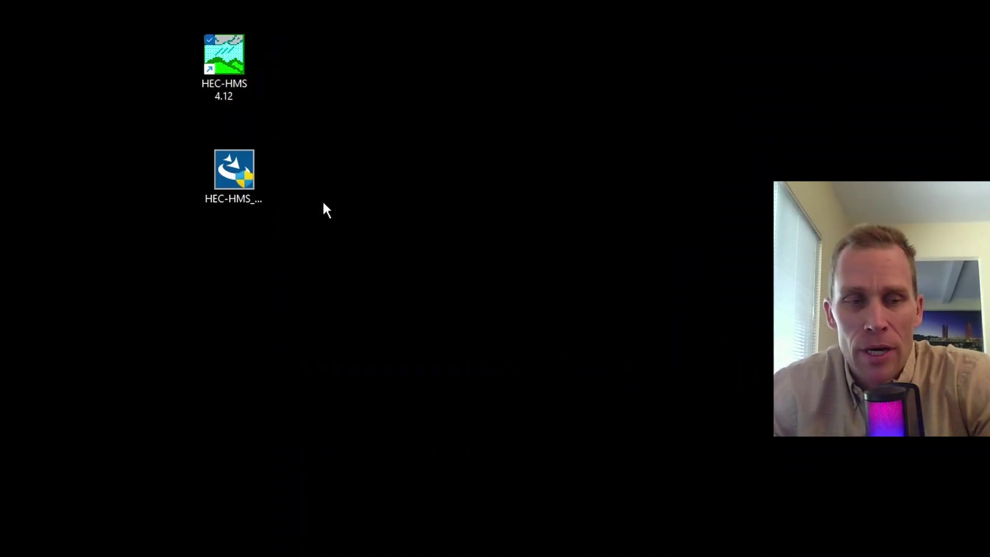
key(super)
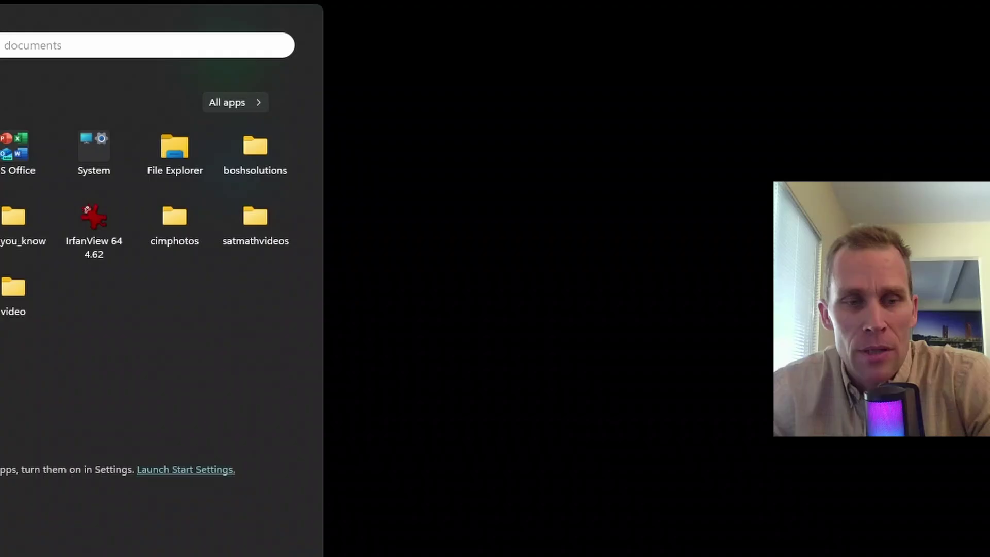
text(hec hms)
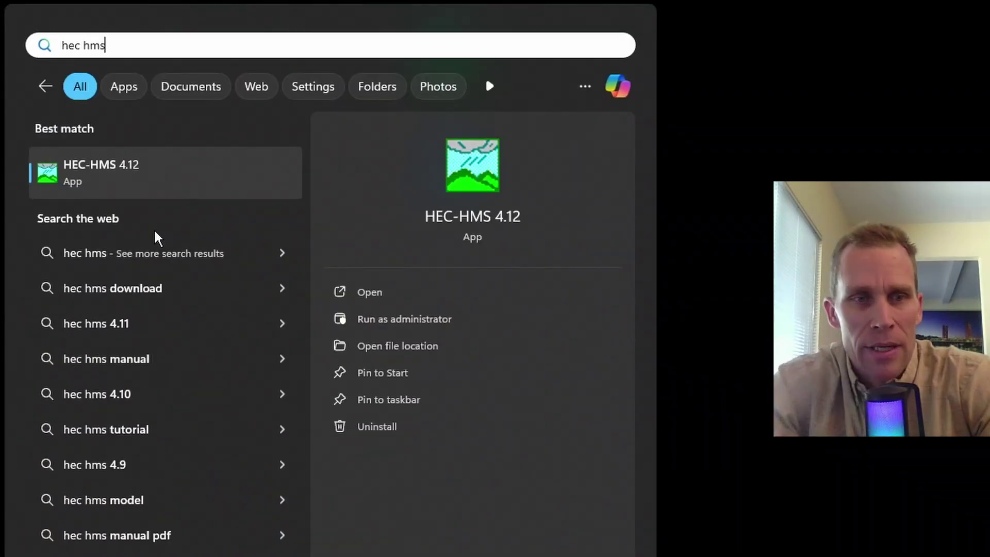
right_click(93, 172)
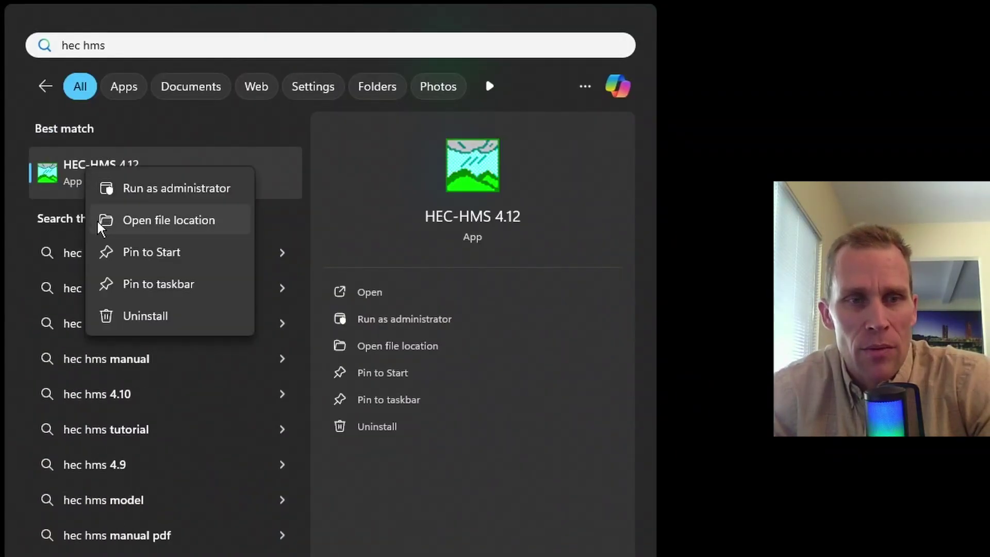
click(724, 234)
Launch HEC-HMS 4.12 from the desktop shortcut and agree to its Terms and Conditions for Use.
click(346, 76)
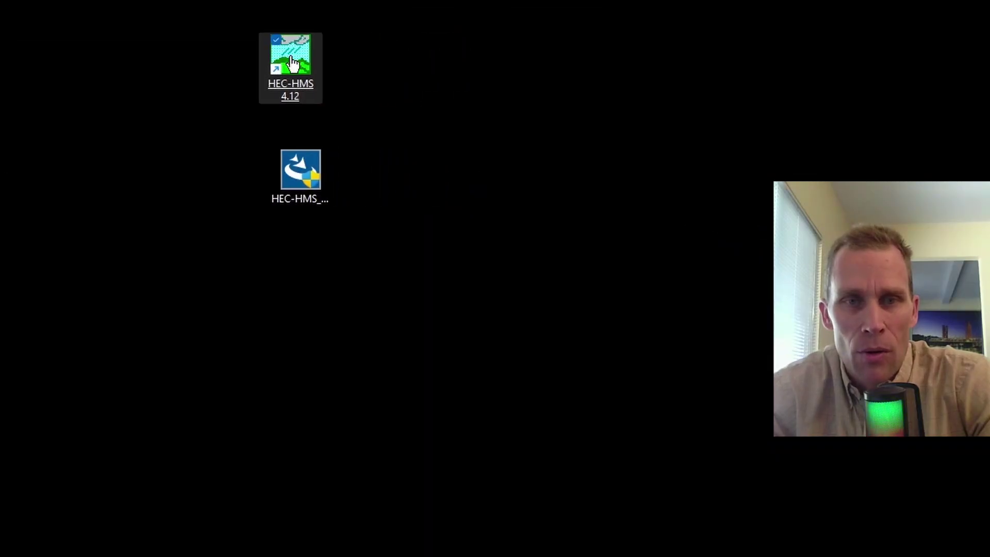
double_click(313, 85)
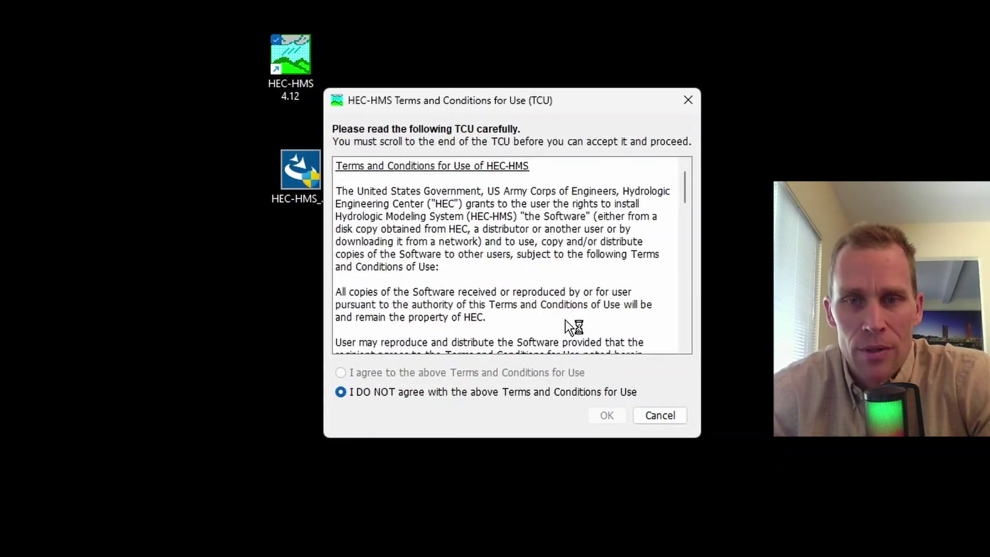
drag(686, 184, 698, 344)
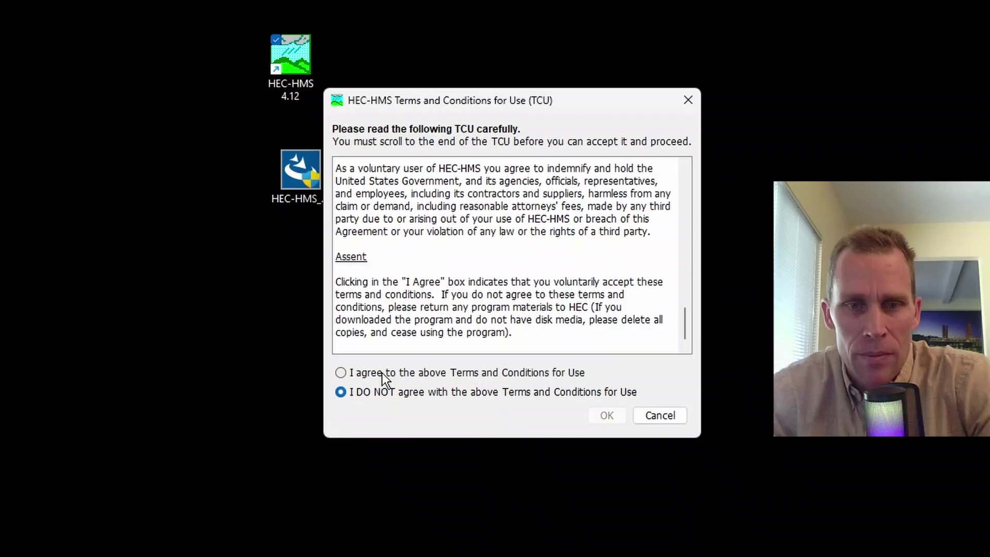
click(340, 372)
click(606, 416)
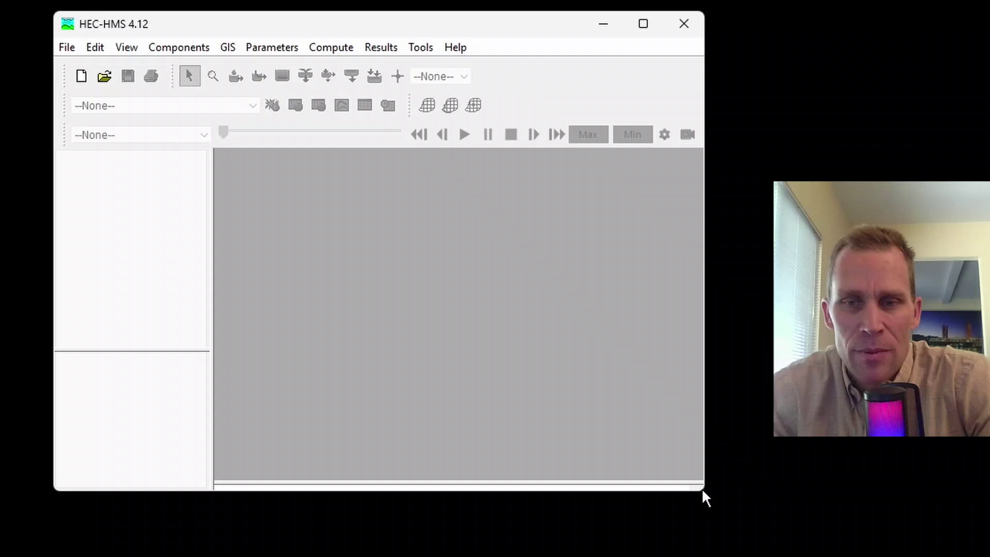
Enlarge the HEC-HMS main window and look through the File and View menus.
drag(707, 490, 946, 556)
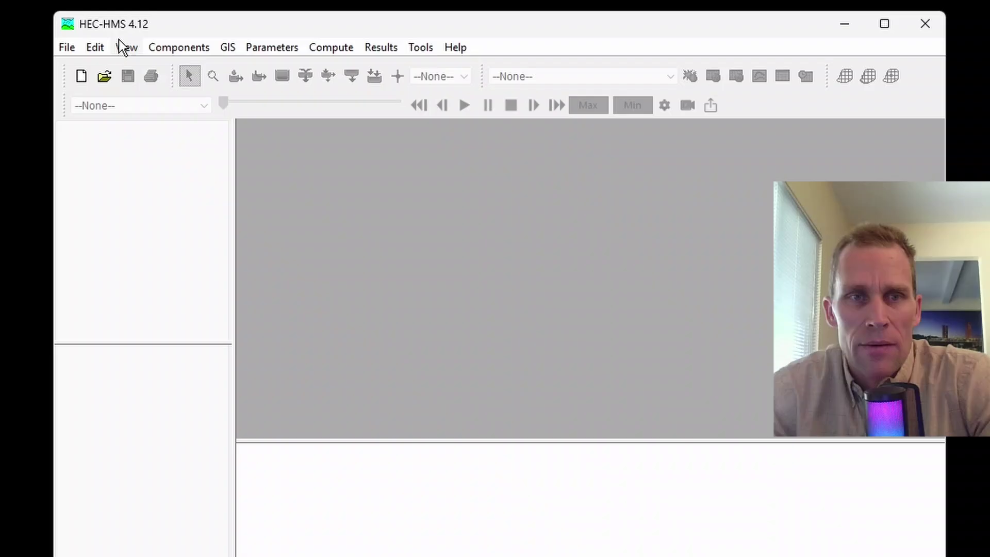
click(72, 47)
mouse_move(135, 51)
click(287, 23)
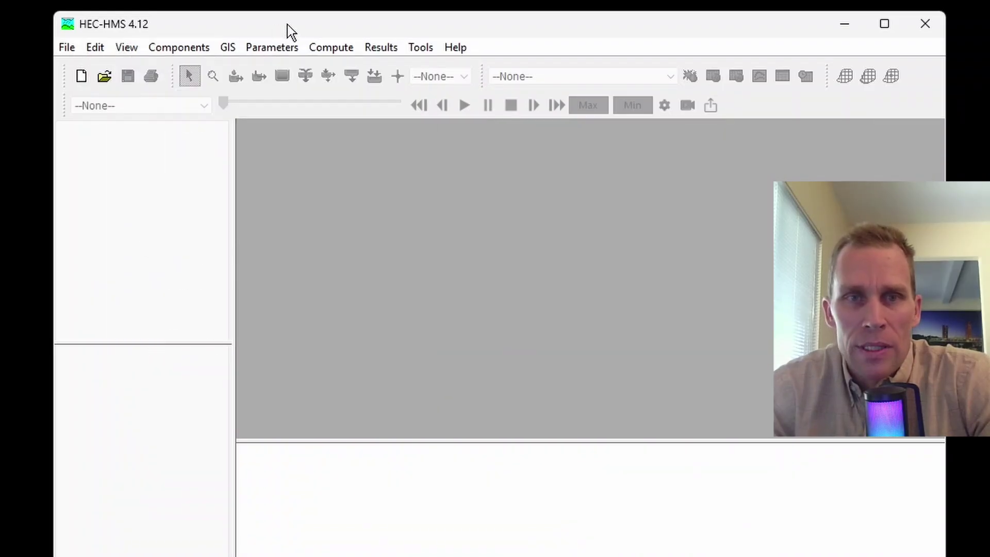